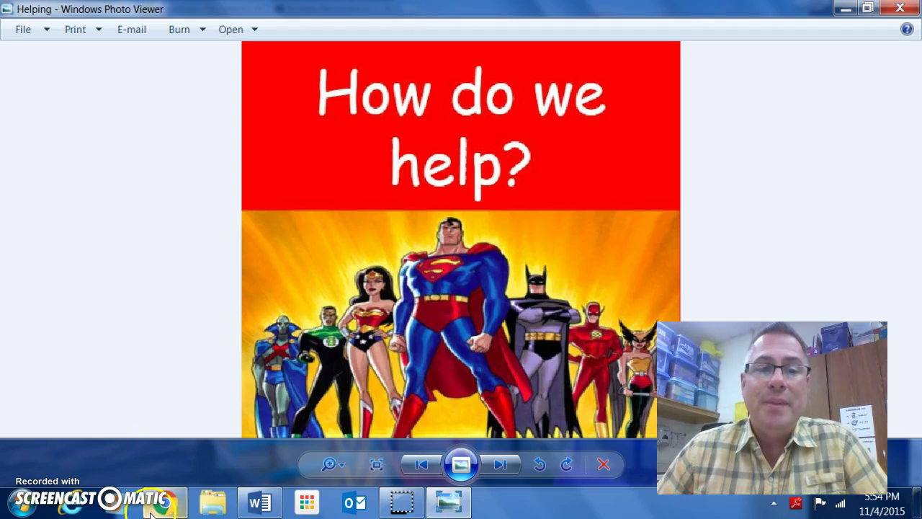
# Switch to Chrome and open the student's 11/4/15 genie story from their Padlet journal, linked on the Symbaloo page
pyautogui.click(114, 457)
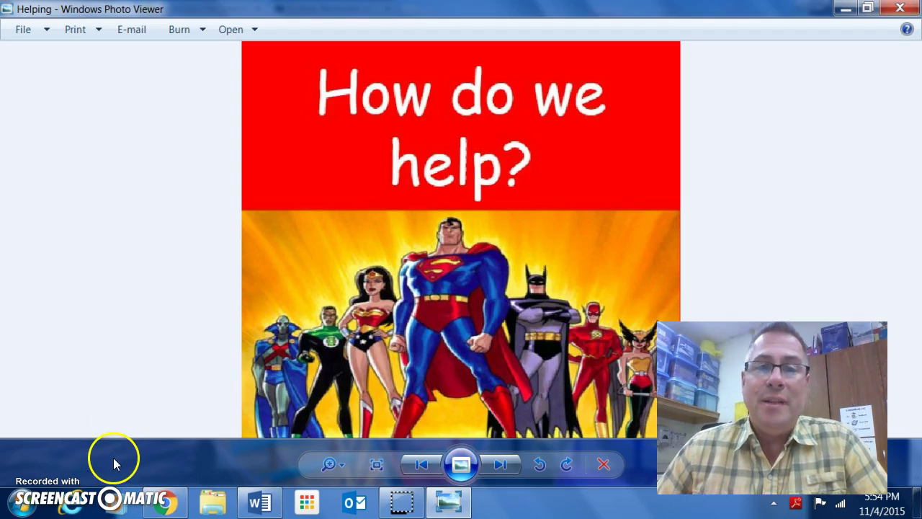
pyautogui.click(165, 504)
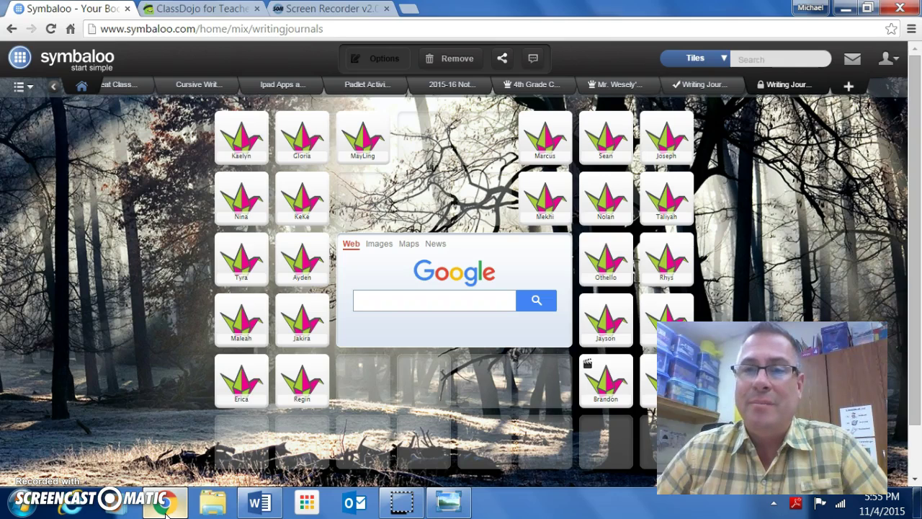
pyautogui.click(24, 469)
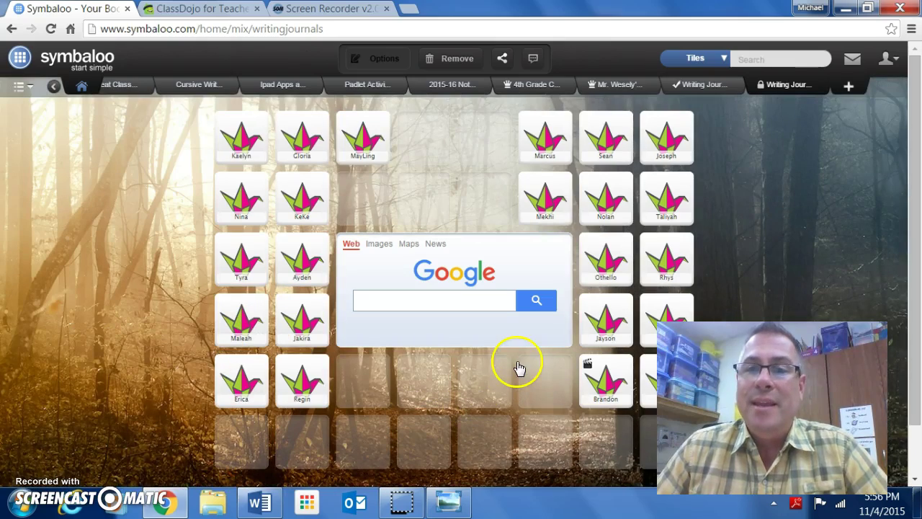
pyautogui.click(625, 147)
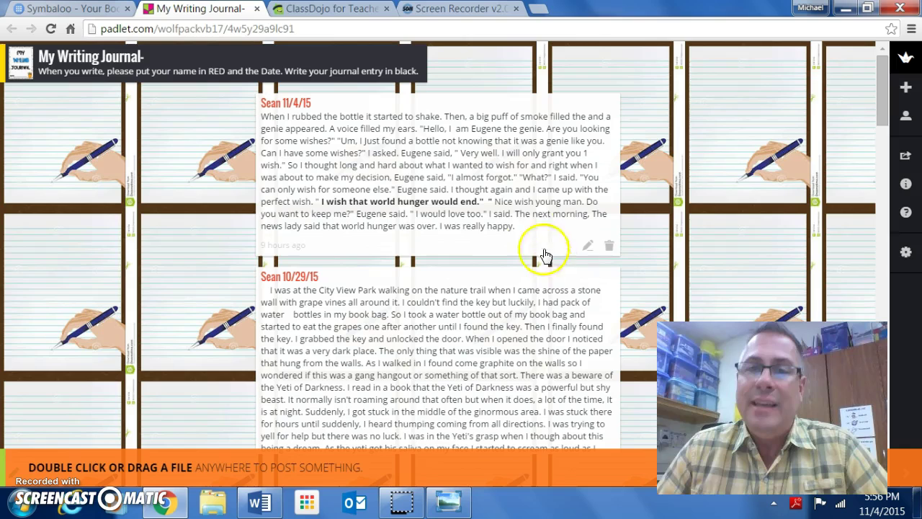
pyautogui.click(498, 193)
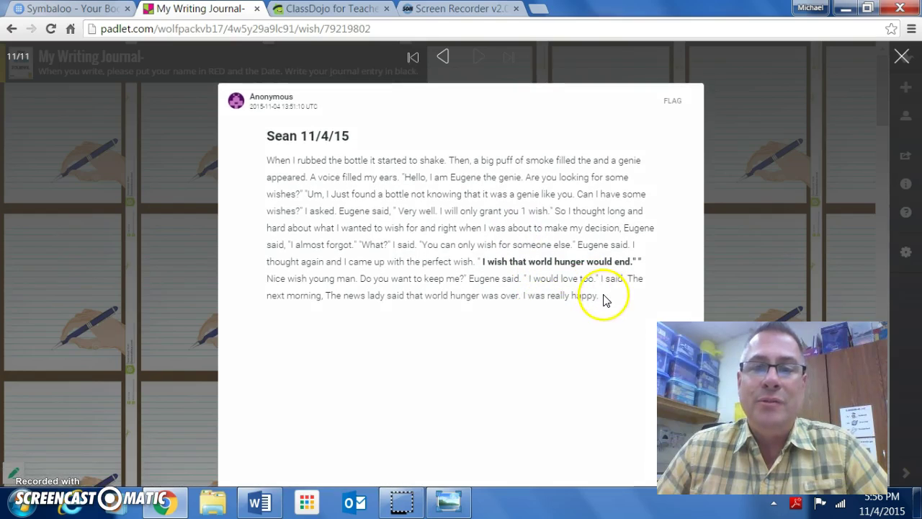
# Copy the whole 11/4/15 journal entry, including its name and date heading
pyautogui.moveTo(607, 305); pyautogui.dragTo(230, 130)
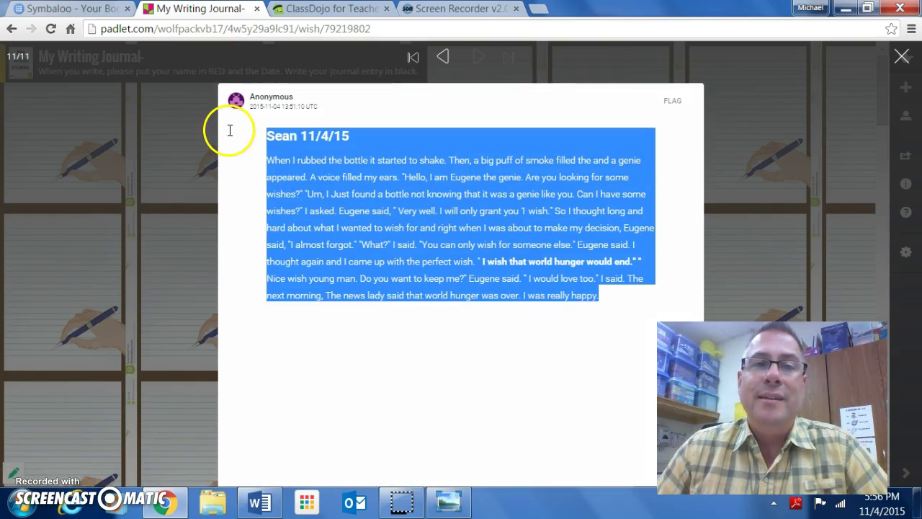
pyautogui.rightClick(317, 170)
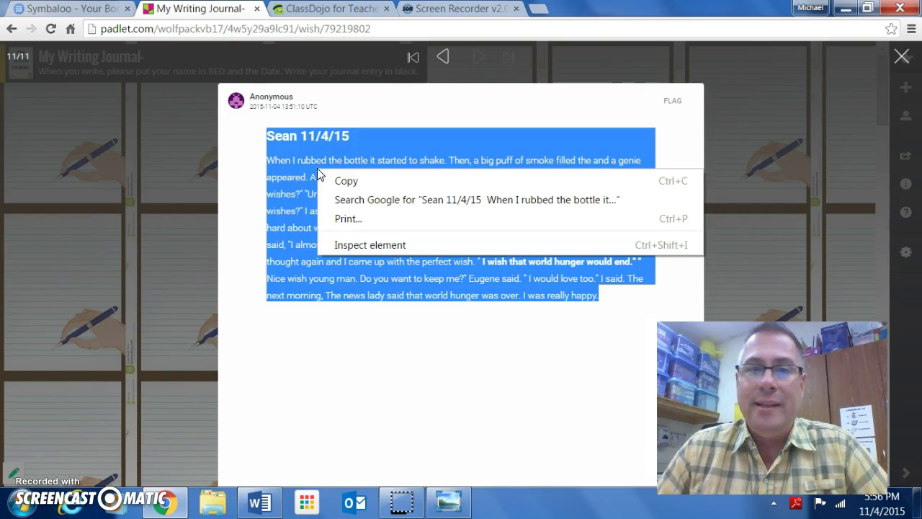
pyautogui.click(353, 180)
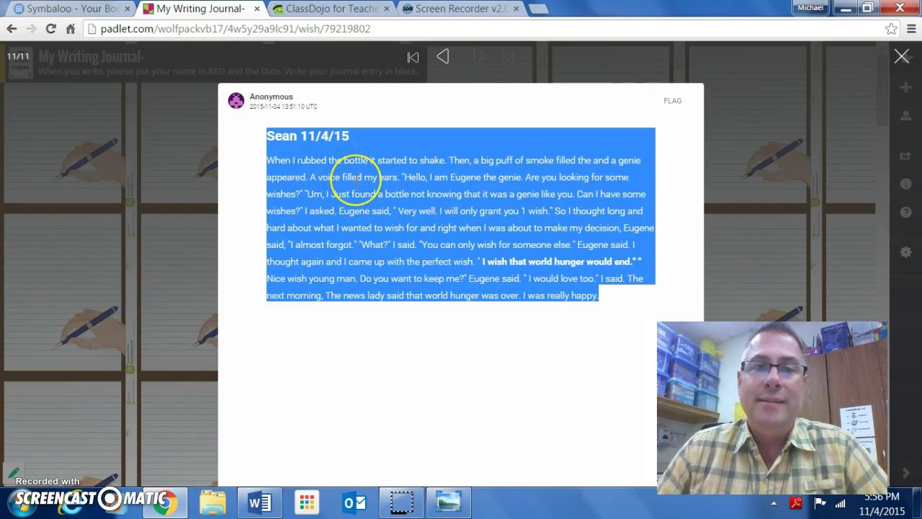
# Switch to Word and paste the copied journal entry into the blank document, keeping its source formatting
pyautogui.click(265, 506)
pyautogui.click(309, 213)
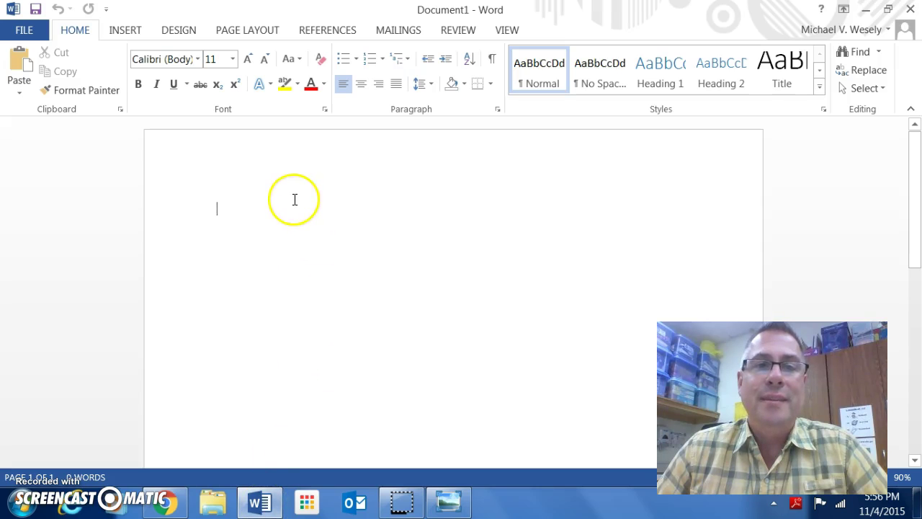
pyautogui.rightClick(293, 200)
pyautogui.rightClick(321, 269)
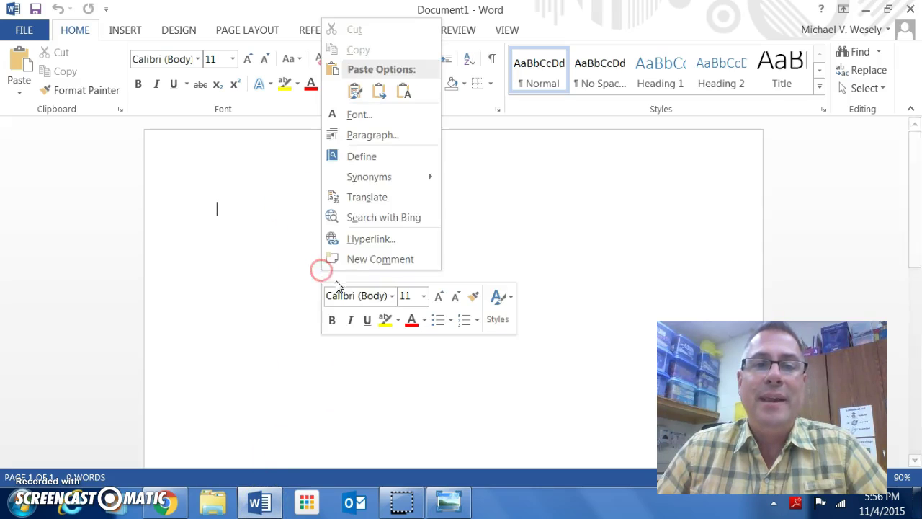
pyautogui.click(354, 92)
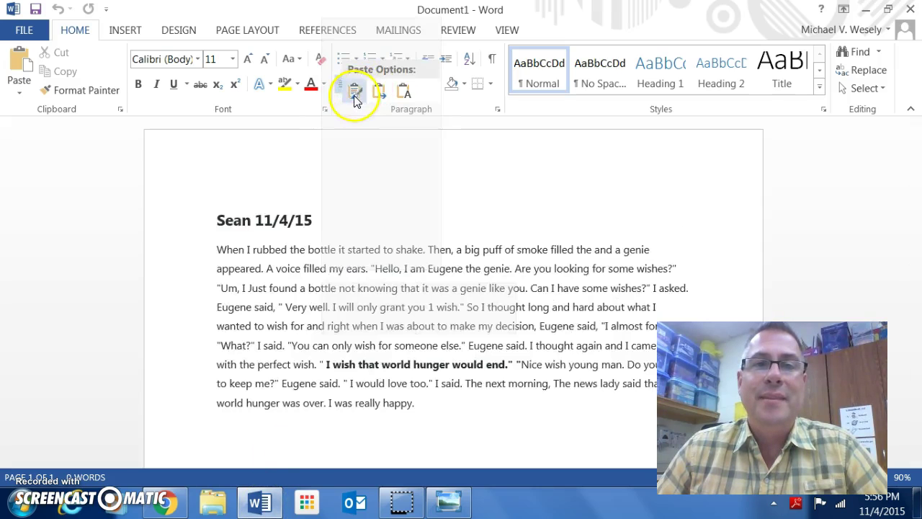
pyautogui.click(390, 210)
# Add the comment "This part is confusing." to the quotation from "Um, I Just found a bottle" through "Can I have some wishes?"
pyautogui.scroll(-1, 456, 422)
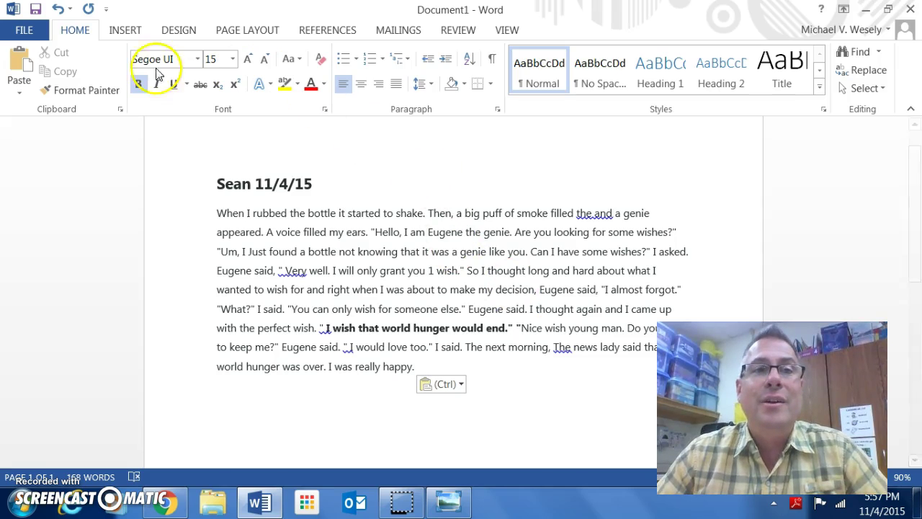
pyautogui.click(125, 31)
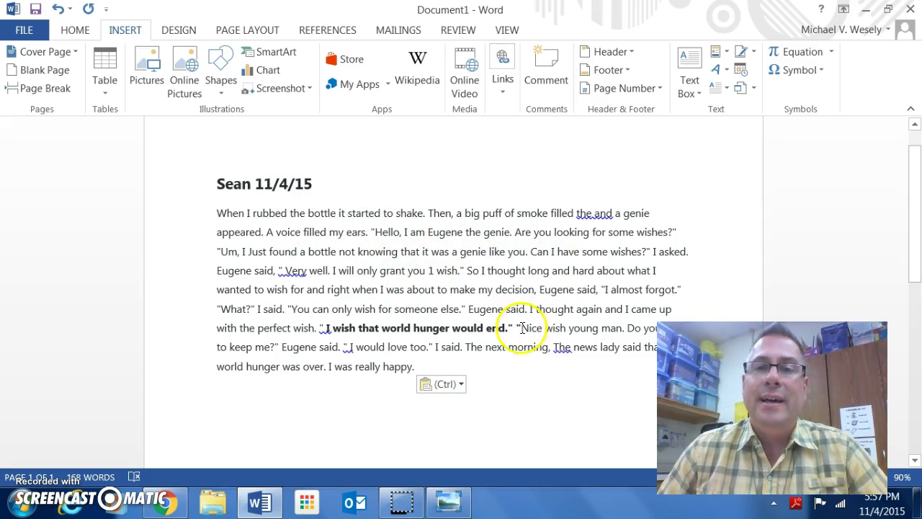
pyautogui.click(280, 270)
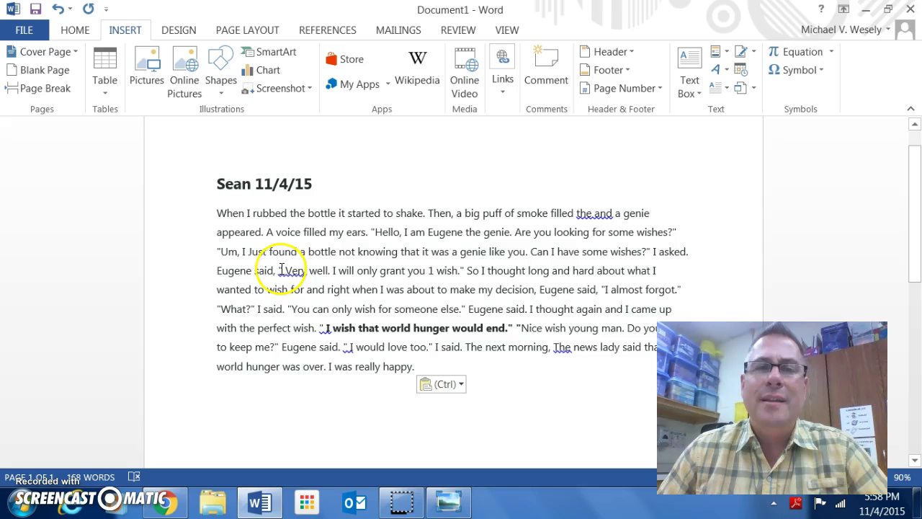
pyautogui.moveTo(216, 252); pyautogui.dragTo(653, 253)
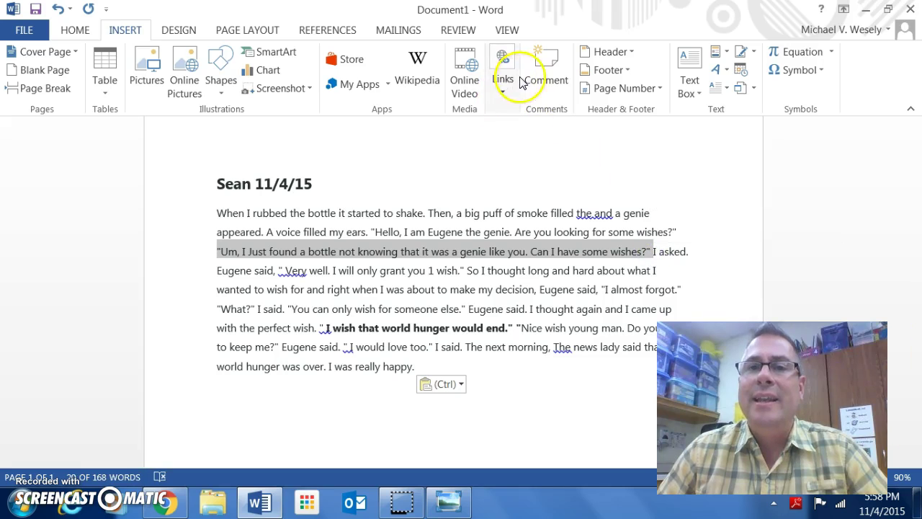
pyautogui.click(544, 78)
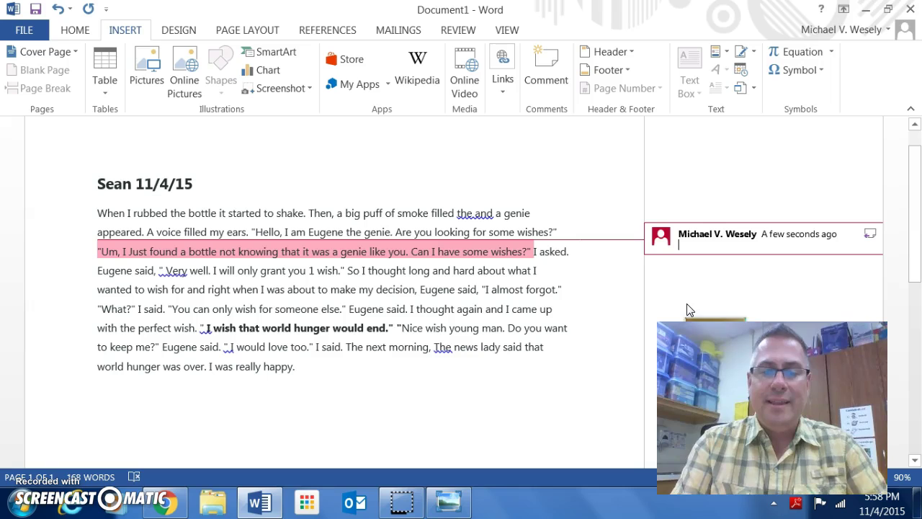
pyautogui.write('This part')
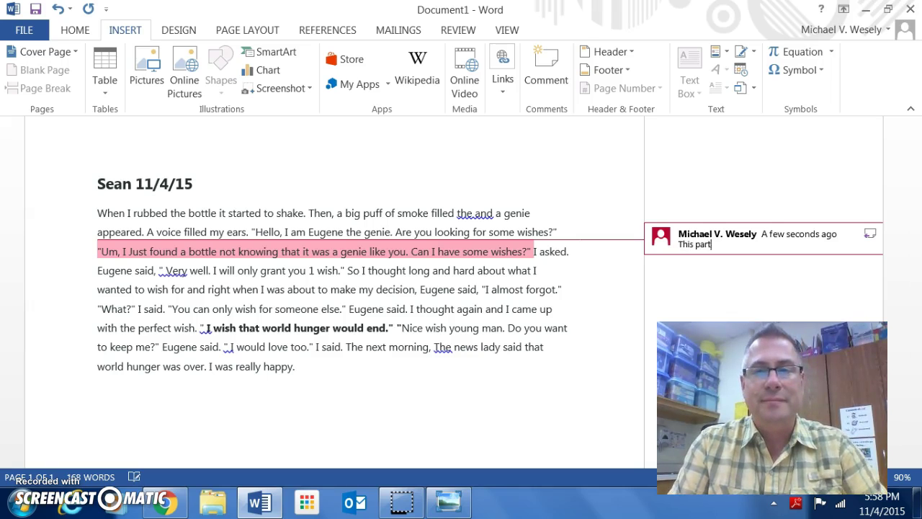
pyautogui.write(' is confusing.')
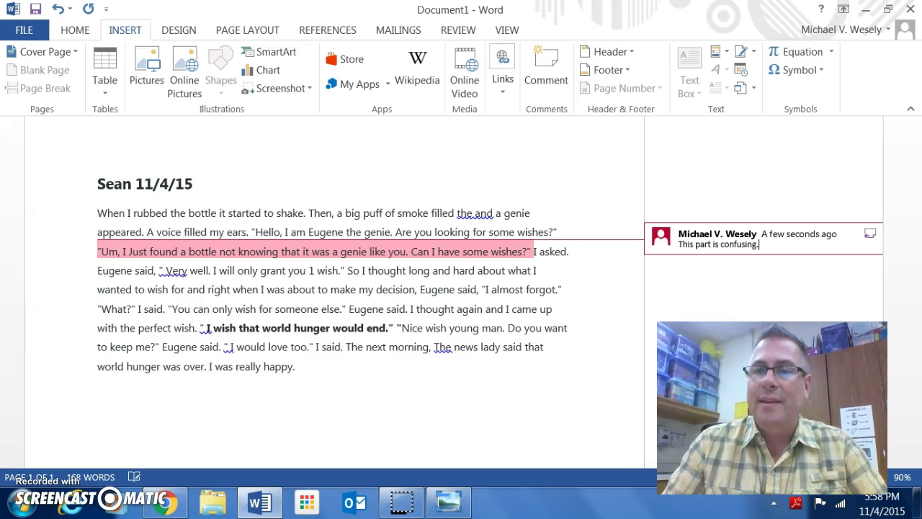
pyautogui.click(707, 312)
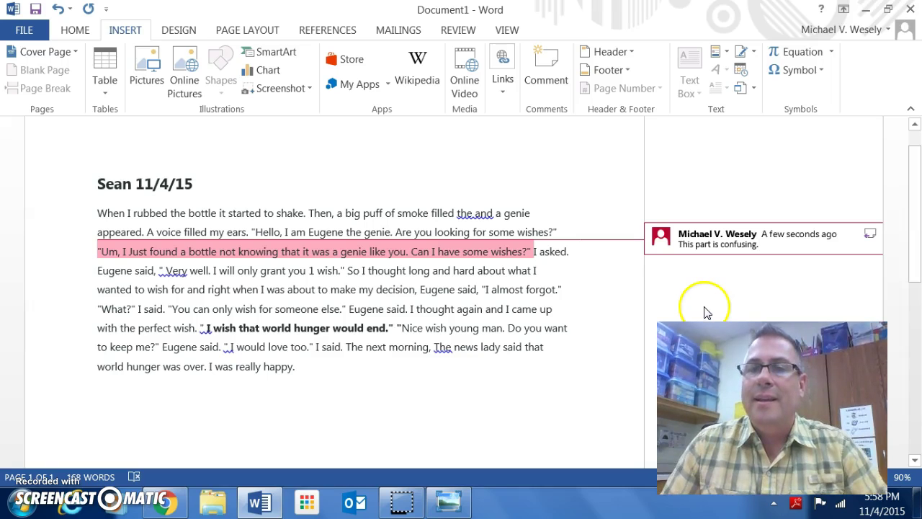
pyautogui.press('Return')
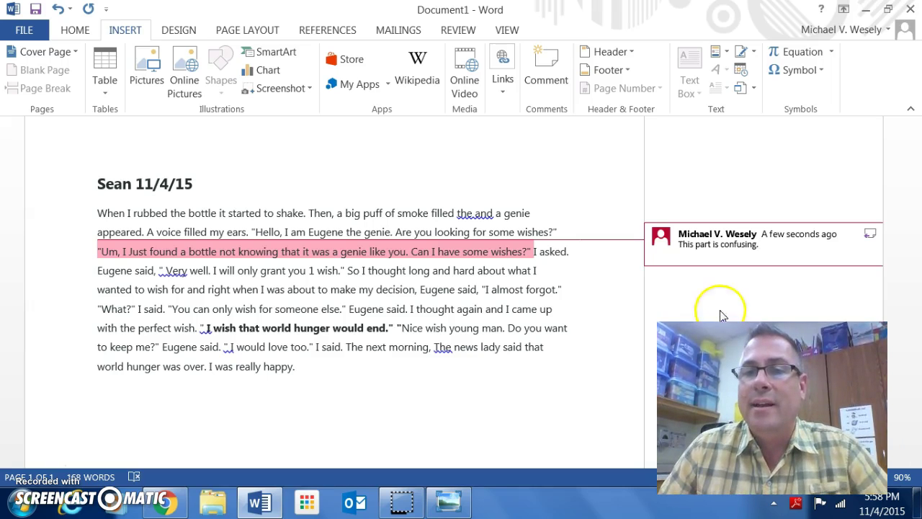
pyautogui.click(598, 274)
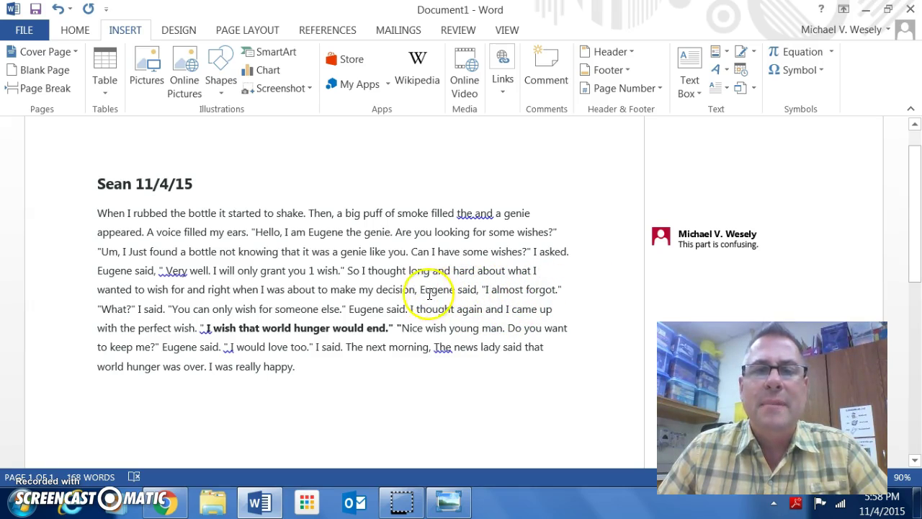
# Add the comment "Can this more clearly" to the passage from "Eugene said, "I almost forgot."" through "with the perfect wish."
pyautogui.moveTo(420, 287); pyautogui.dragTo(204, 326)
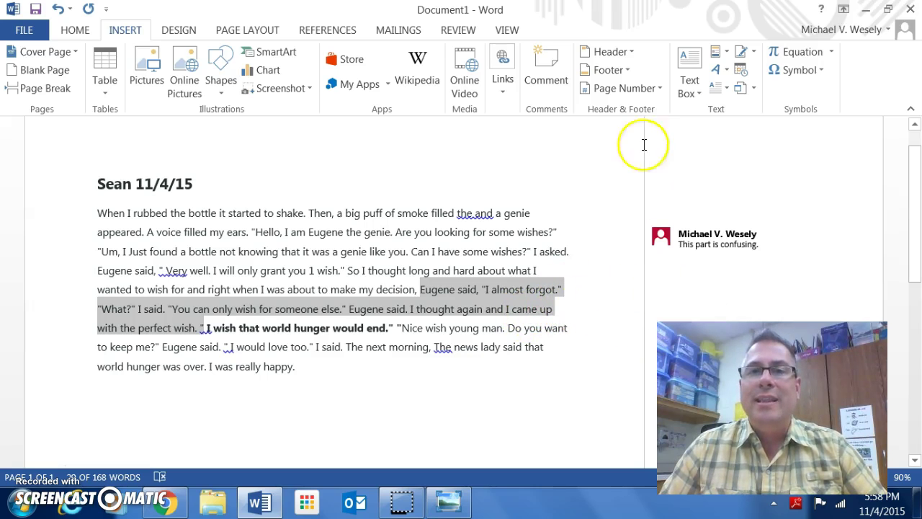
pyautogui.click(546, 57)
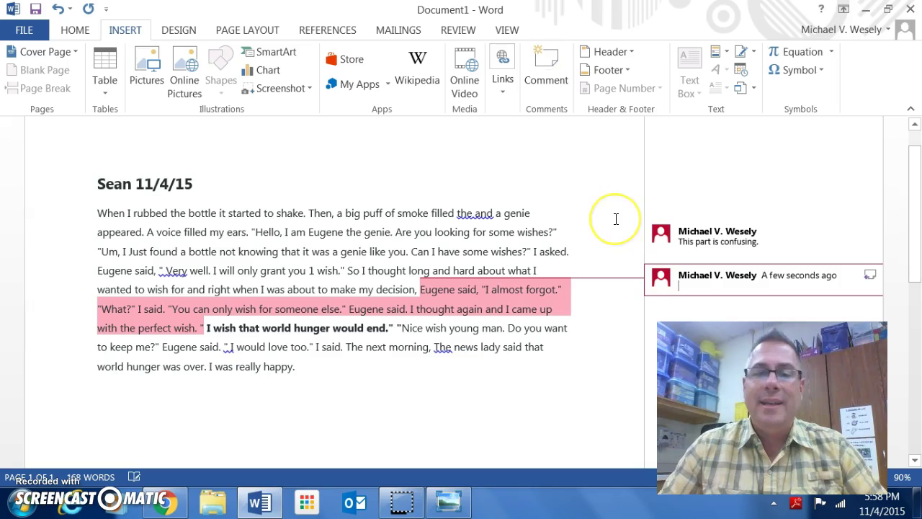
pyautogui.write('can')
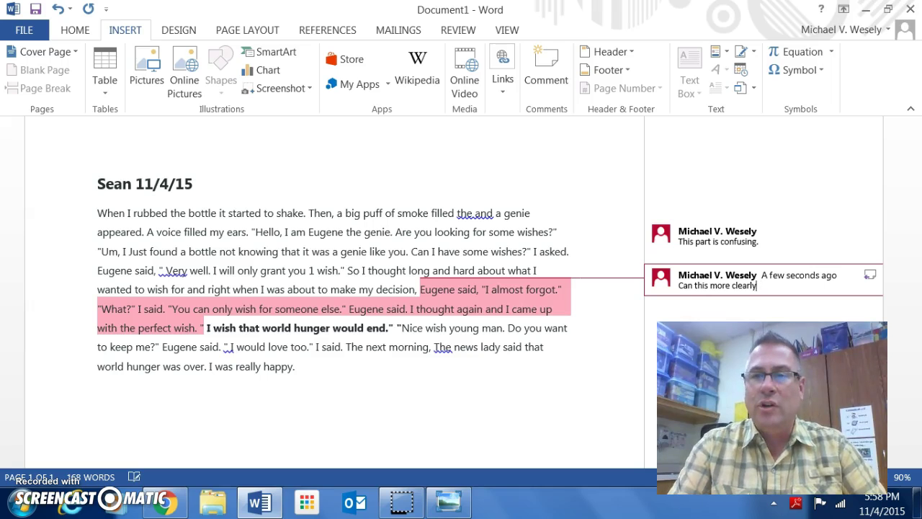
pyautogui.click(631, 317)
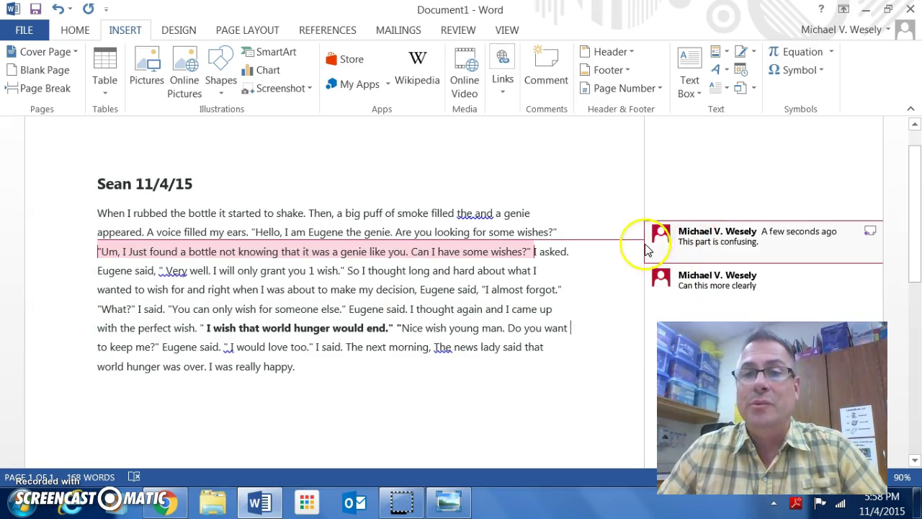
# Select the two comments in turn to check which passages of the story they mark
pyautogui.click(691, 238)
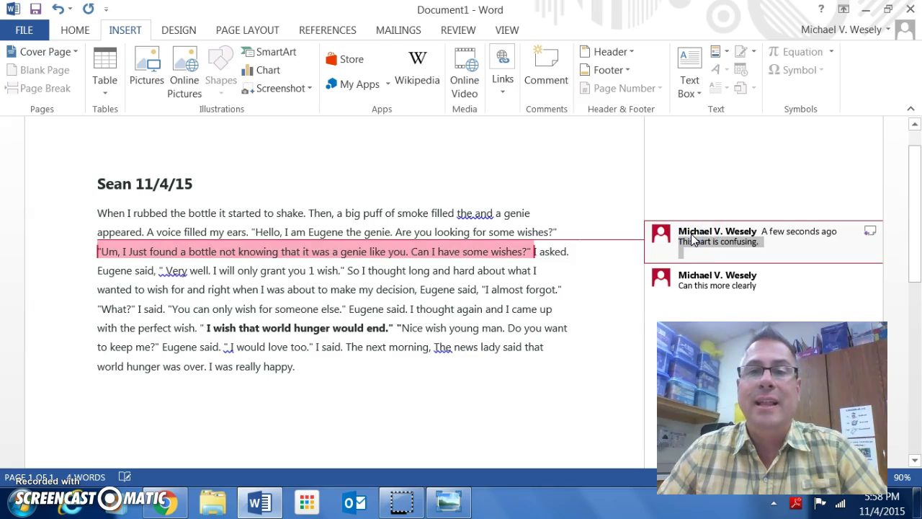
pyautogui.click(700, 286)
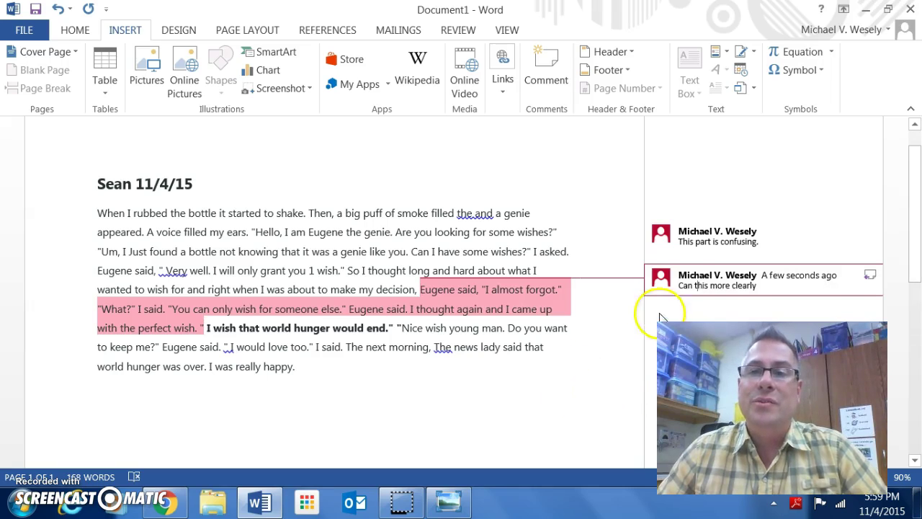
pyautogui.click(701, 237)
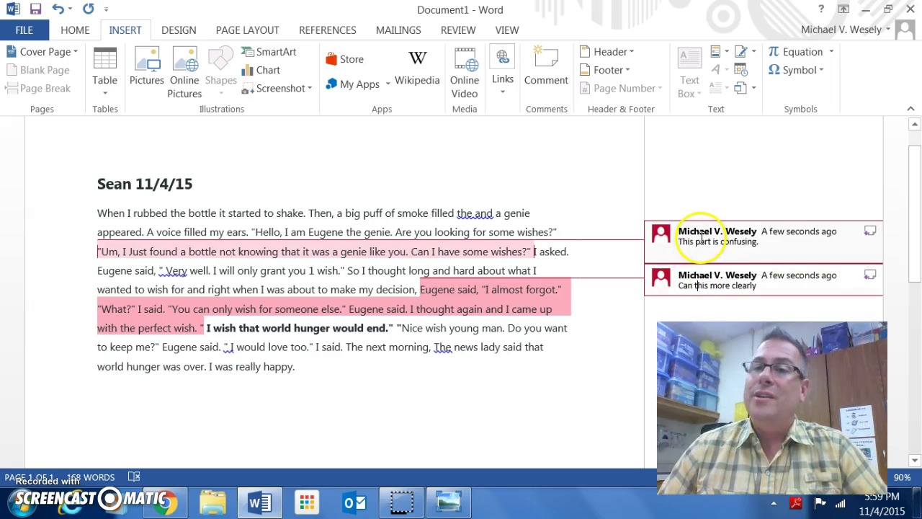
pyautogui.click(685, 279)
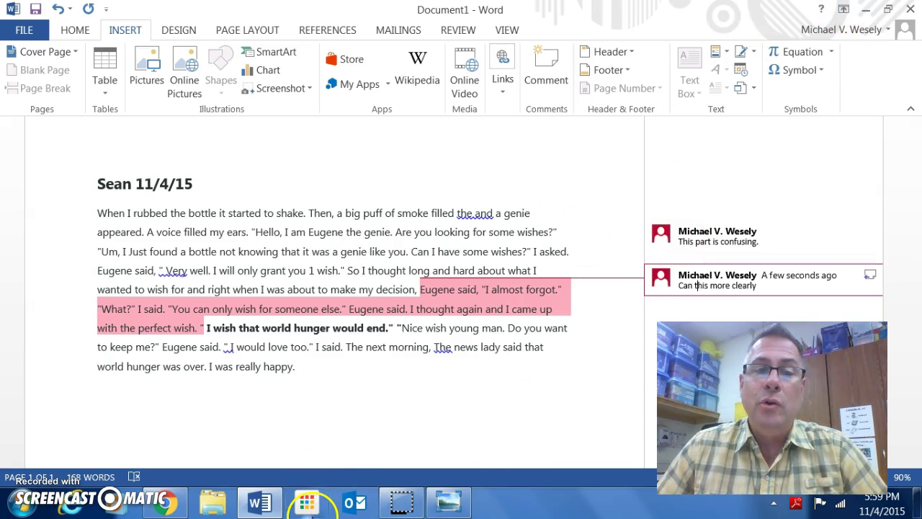
# Open Google Drive, create a new Google Docs document and paste the copied journal entry into it
pyautogui.click(311, 512)
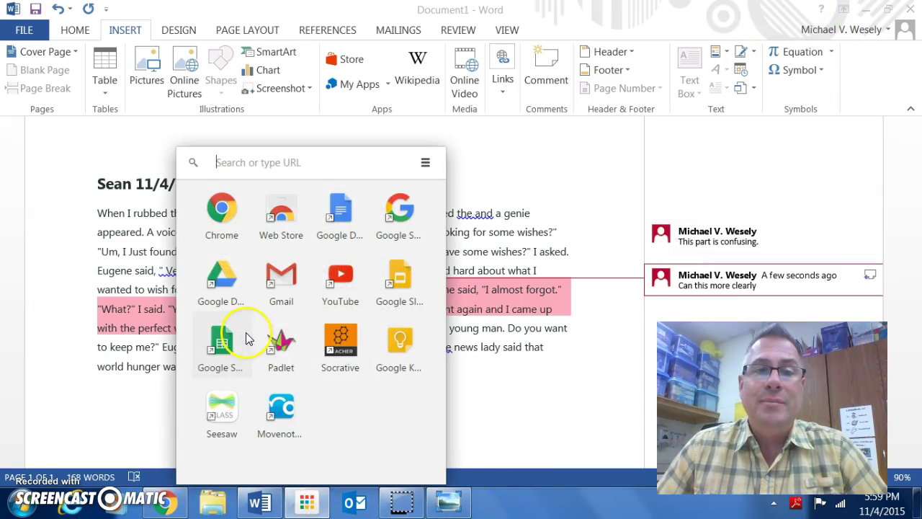
pyautogui.click(222, 282)
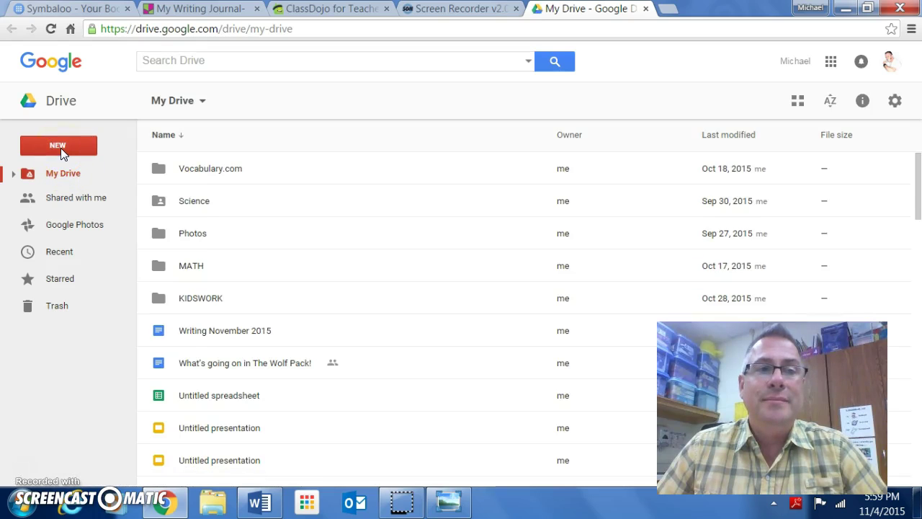
pyautogui.click(61, 147)
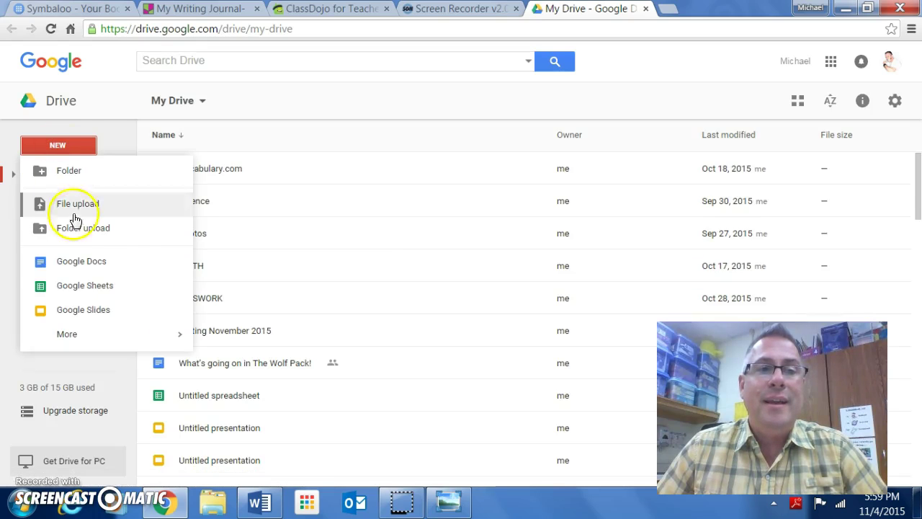
pyautogui.click(89, 269)
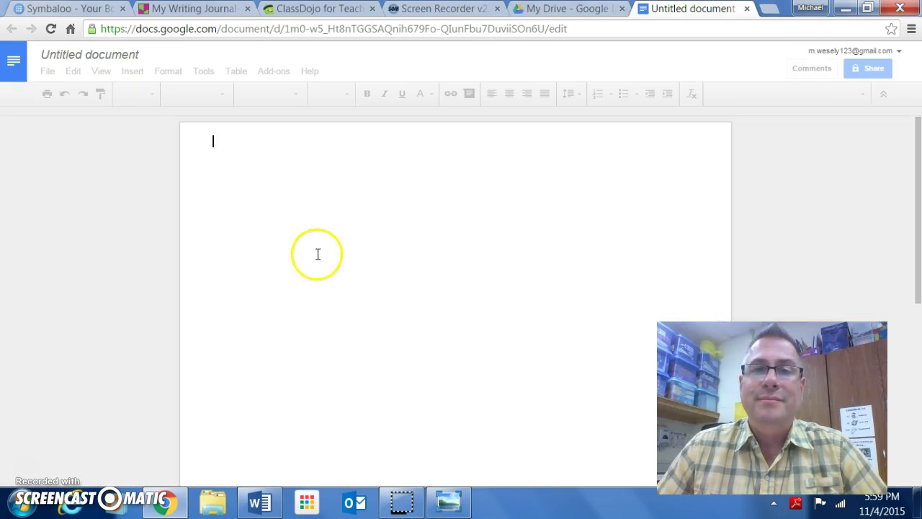
pyautogui.rightClick(304, 201)
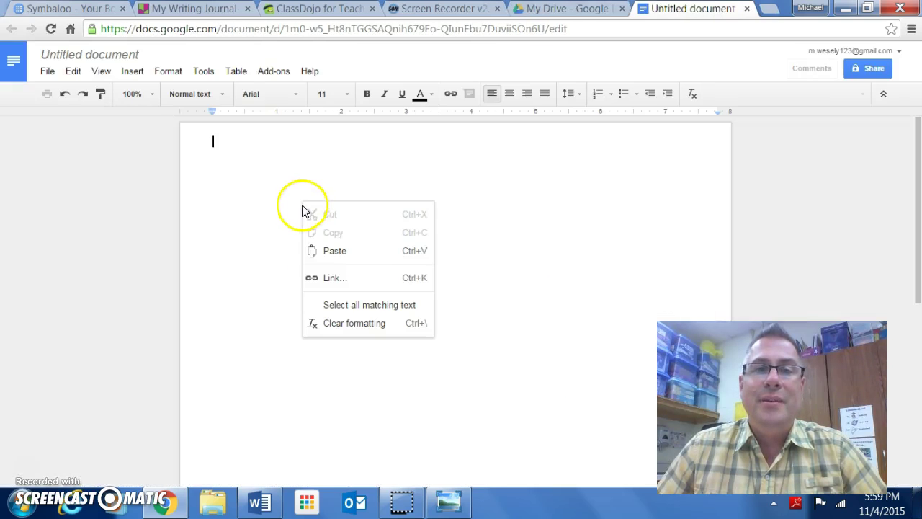
pyautogui.click(315, 249)
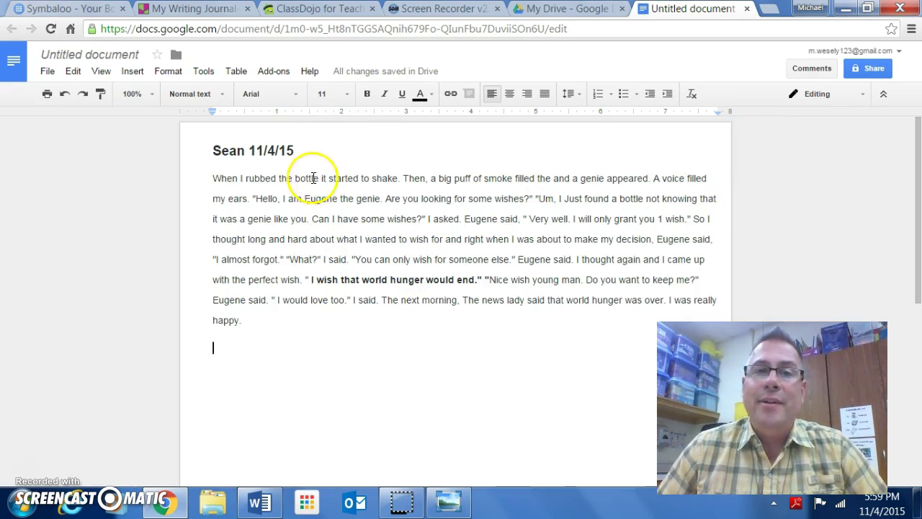
# Add the comment "This is confusing" to the passage from "When I rubbed the bottle" through "Are you looking for some wishes?"
pyautogui.moveTo(214, 179); pyautogui.dragTo(536, 200)
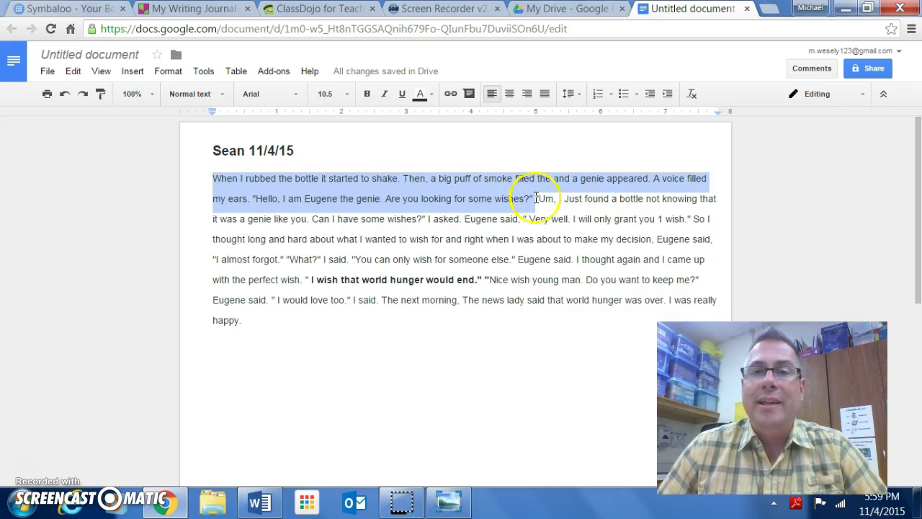
pyautogui.click(813, 73)
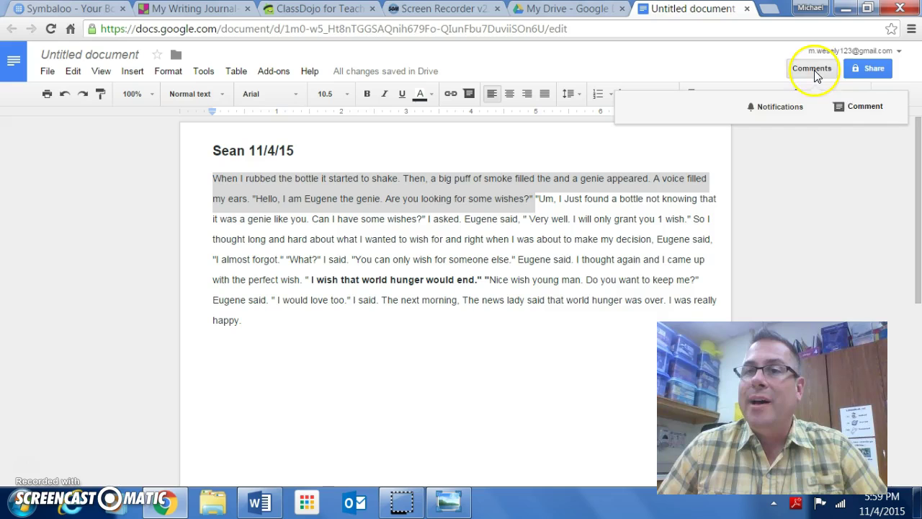
pyautogui.click(850, 108)
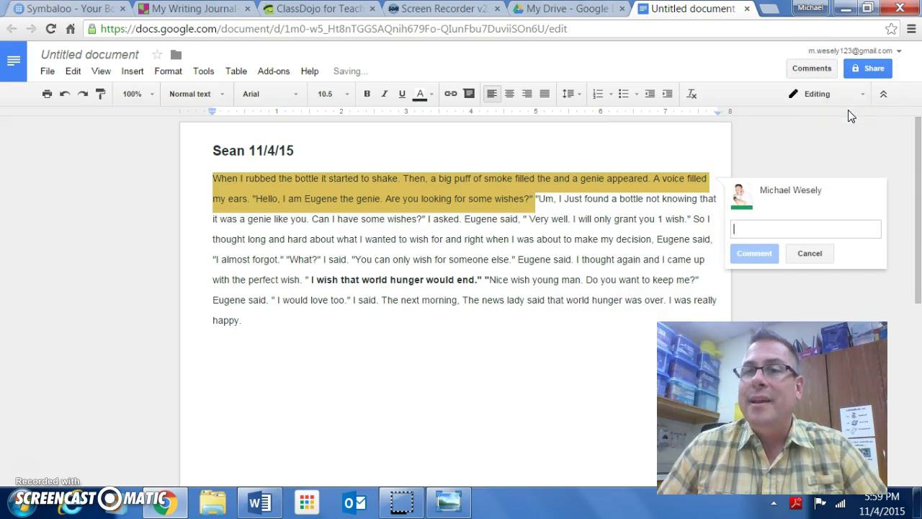
pyautogui.click(782, 226)
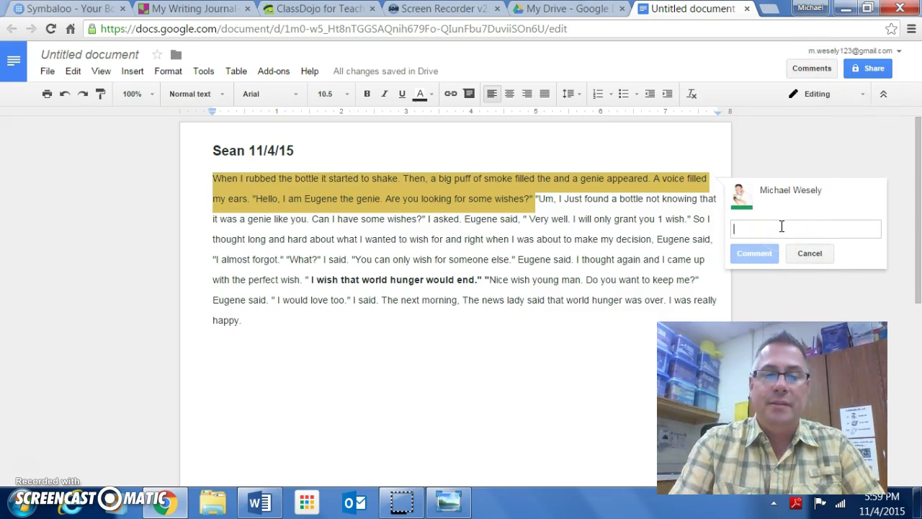
pyautogui.write('This is confusing')
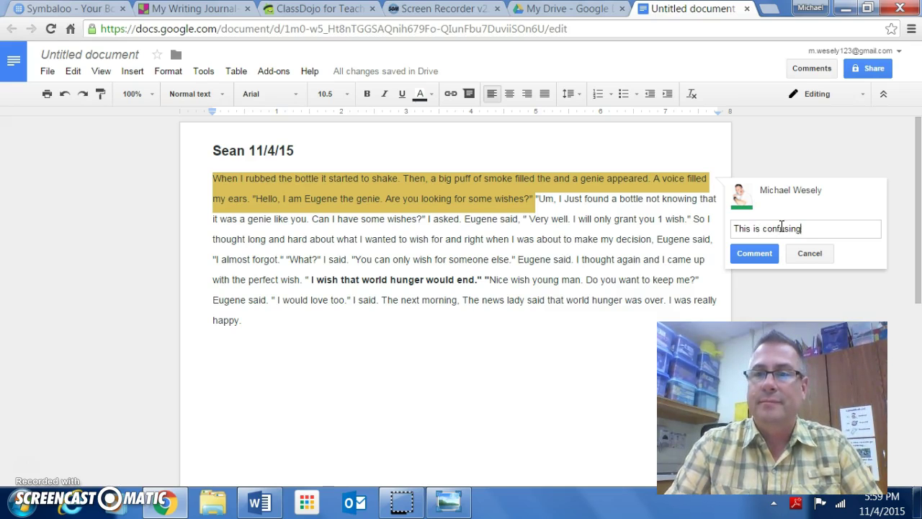
pyautogui.click(770, 253)
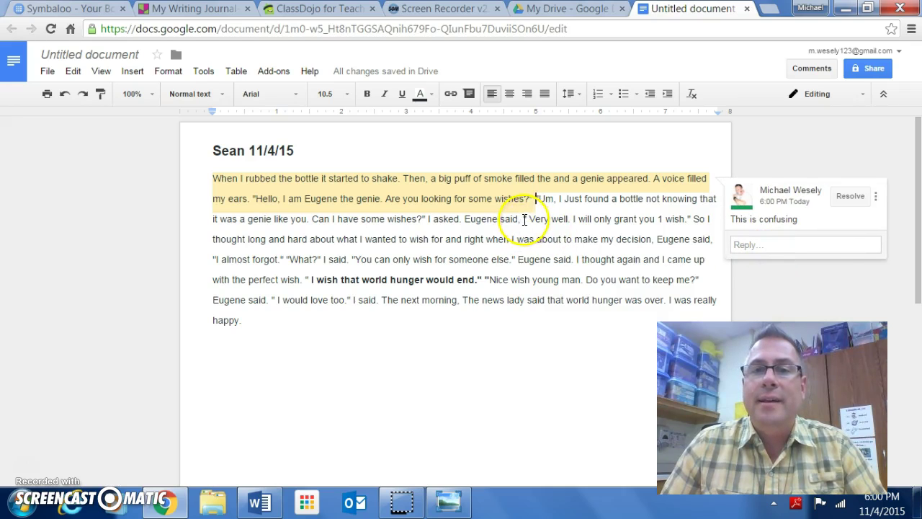
# Add the comment "I am confused can fix?" to the passage from "Very well. I will only grant you 1 wish." through "and right when"
pyautogui.moveTo(525, 220); pyautogui.dragTo(511, 246)
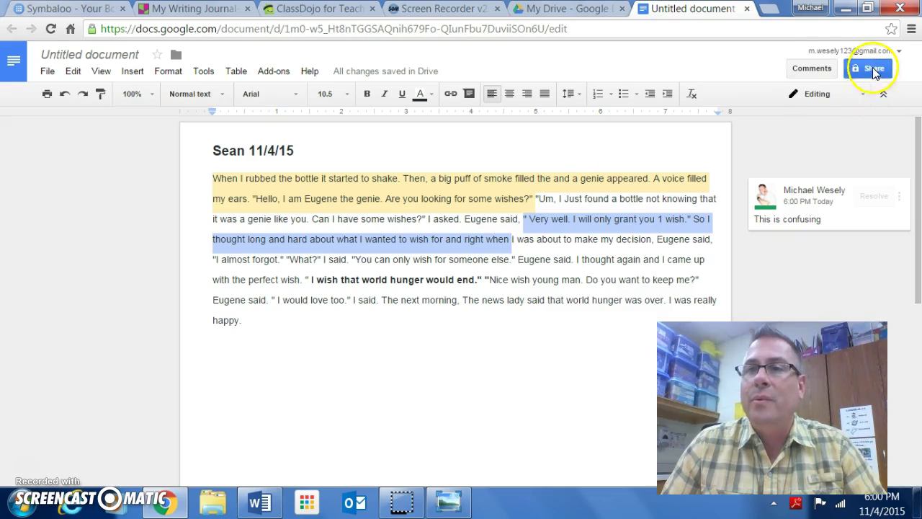
pyautogui.click(812, 68)
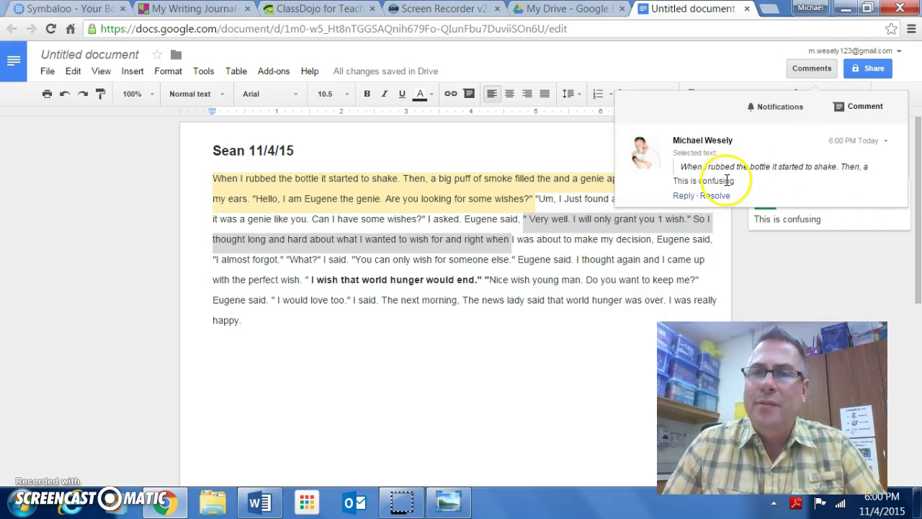
pyautogui.click(864, 107)
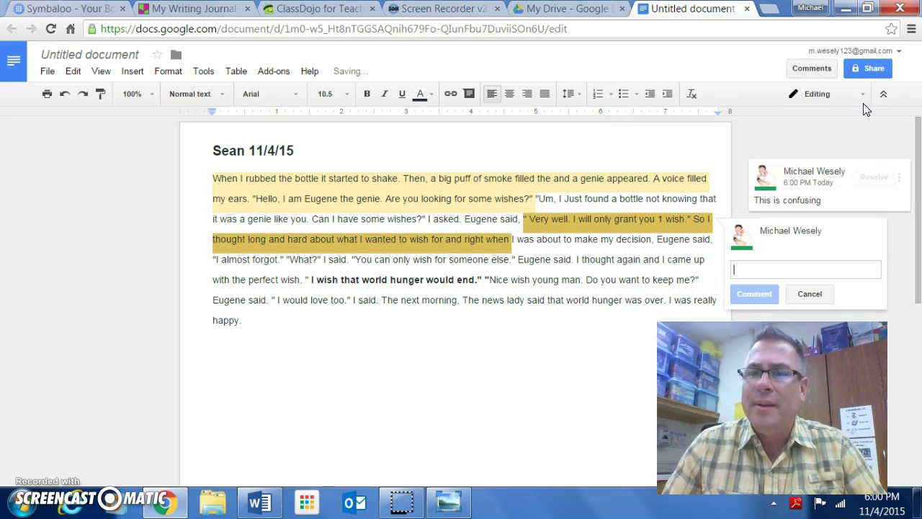
pyautogui.write('I am c')
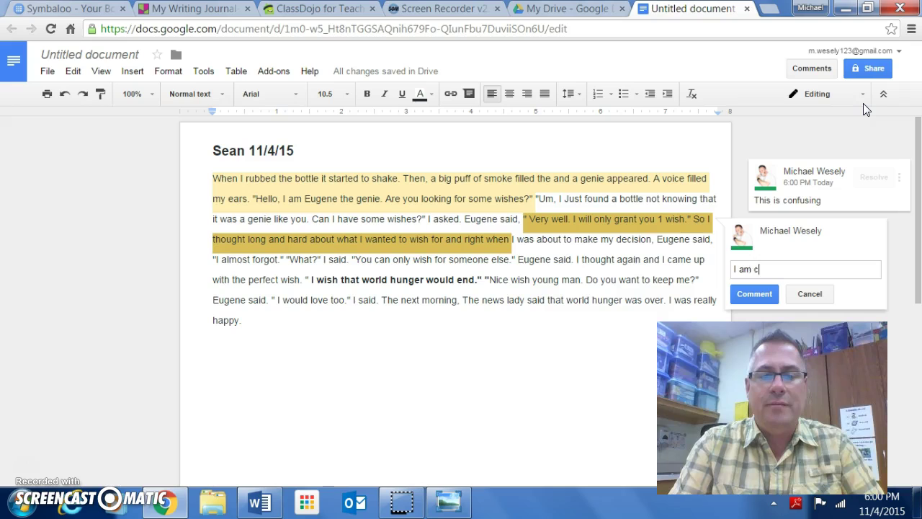
pyautogui.write('onfused')
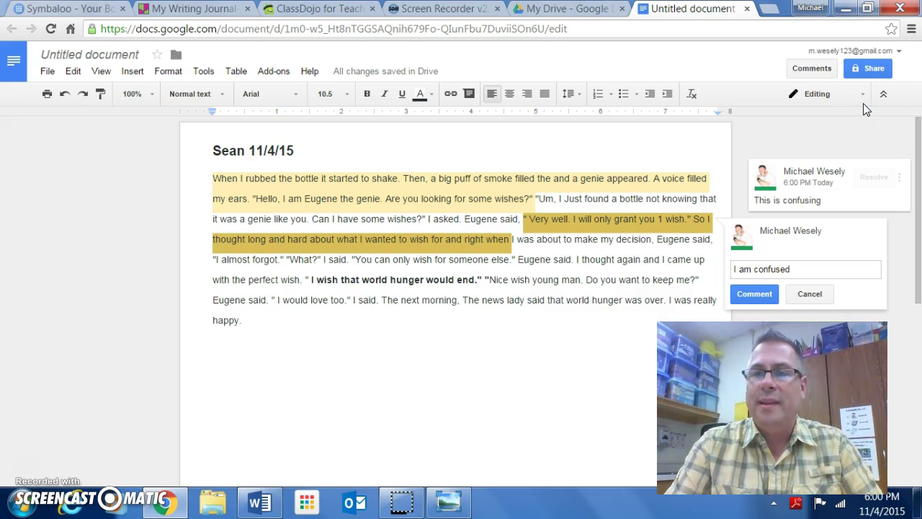
pyautogui.write(' can fi')
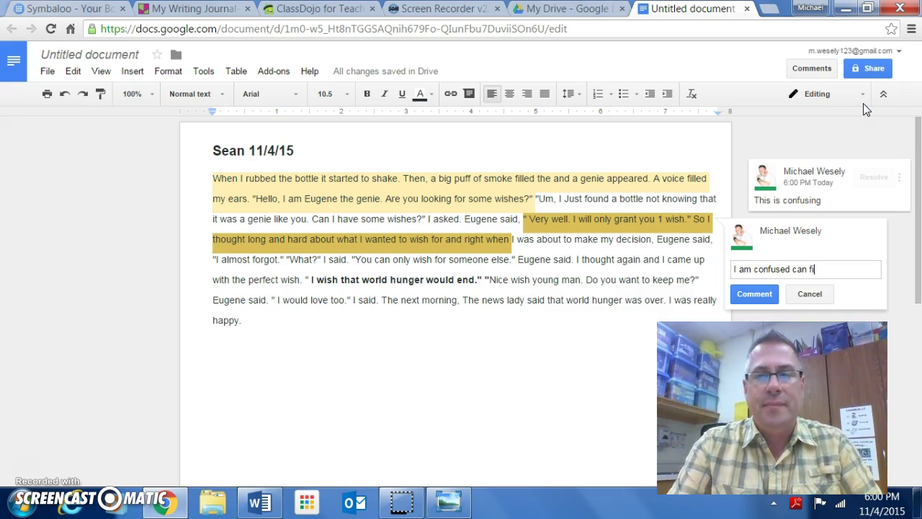
pyautogui.write('x>')
pyautogui.press('BackSpace')
pyautogui.write('?')
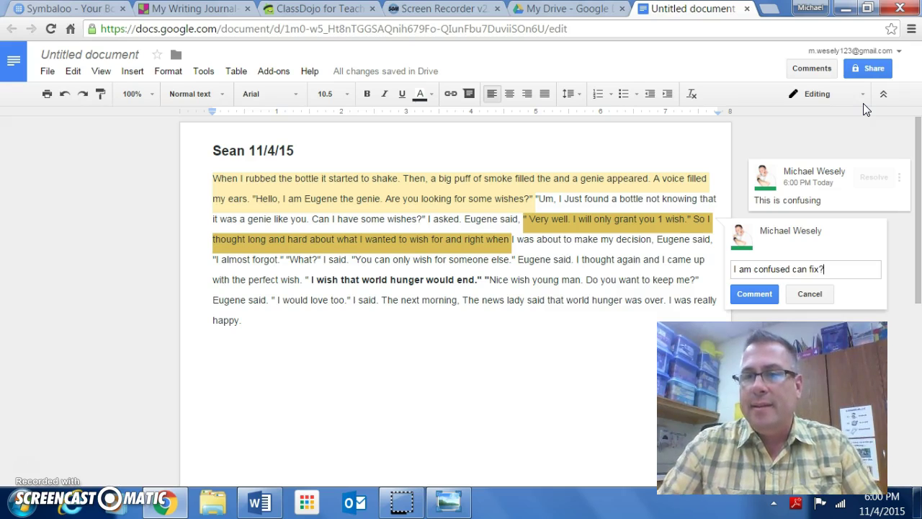
pyautogui.click(754, 294)
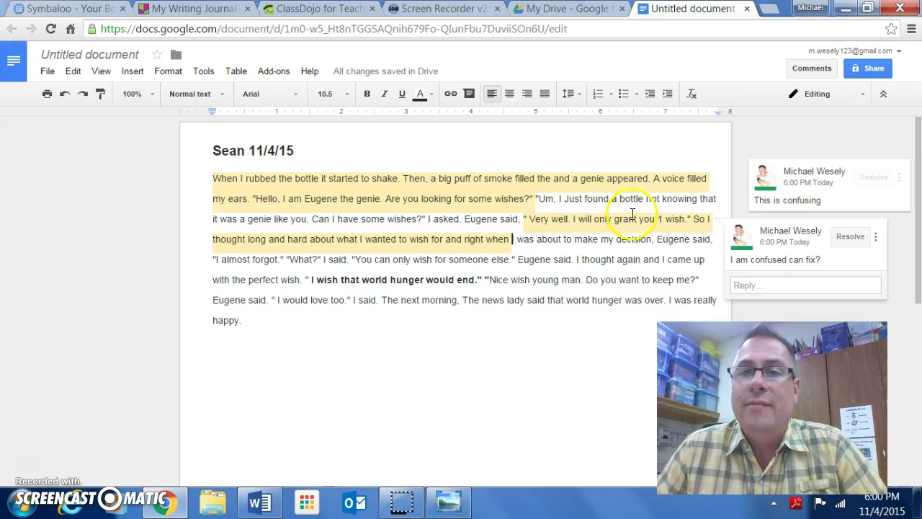
# Check which passage each comment marks, and resolve "I am confused can fix?" followed by "This is confusing"
pyautogui.click(800, 182)
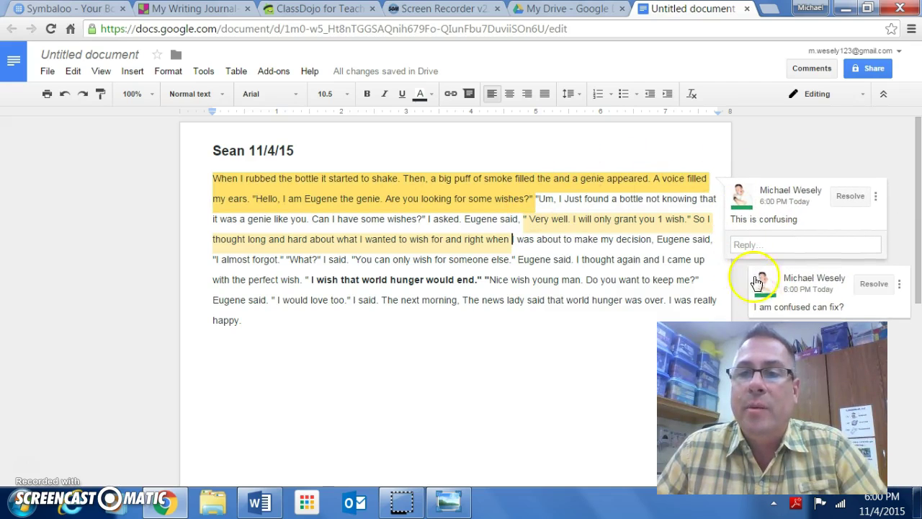
pyautogui.click(805, 290)
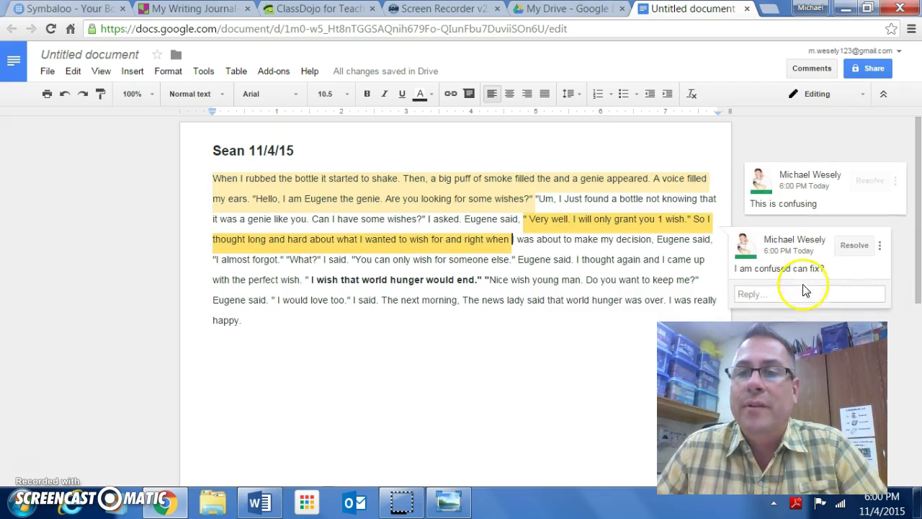
pyautogui.click(847, 240)
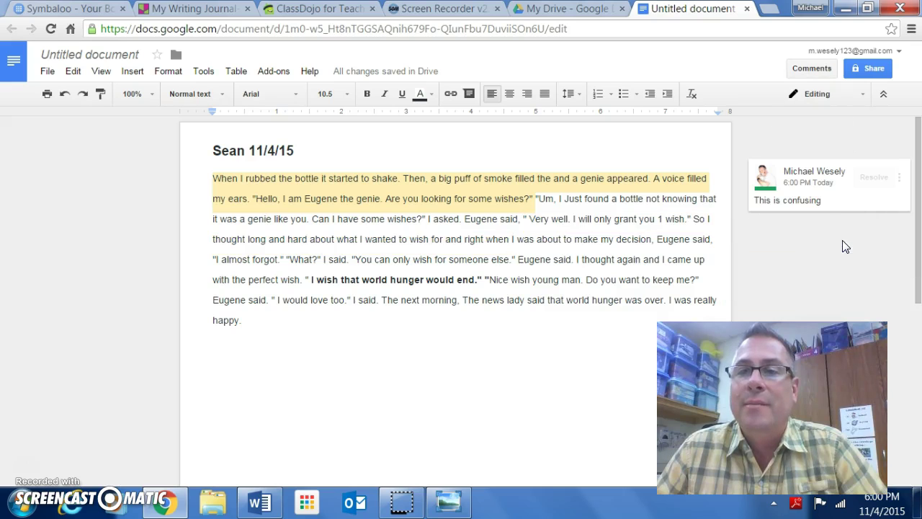
pyautogui.click(873, 178)
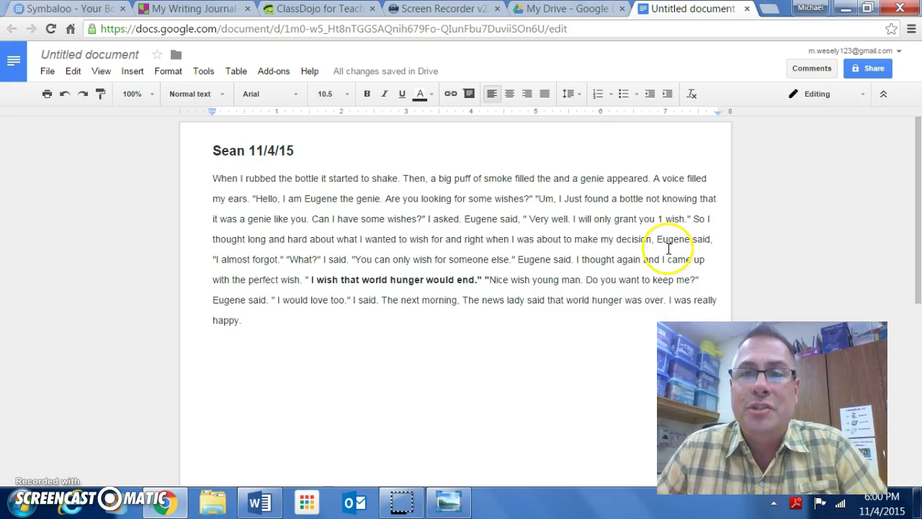
# Re-open the resolved comment "This is confusing" from the document's comment history and return to the document
pyautogui.click(845, 96)
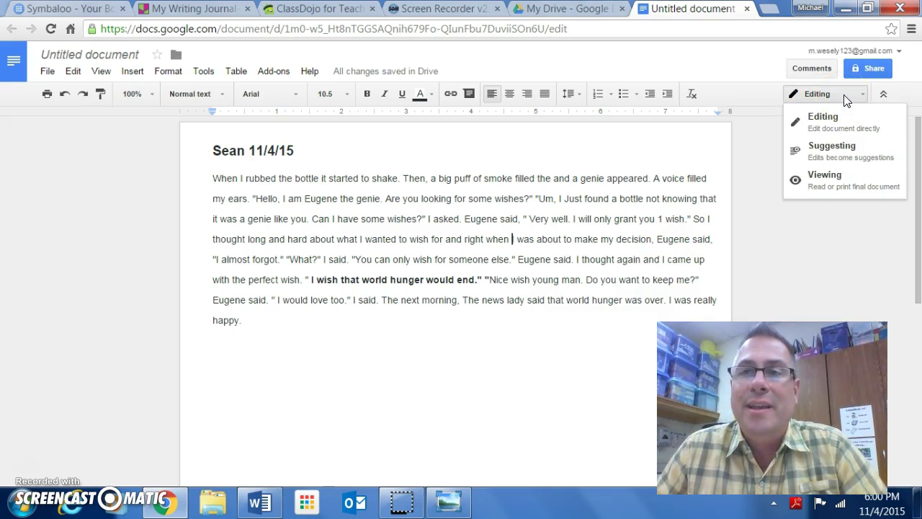
pyautogui.click(827, 66)
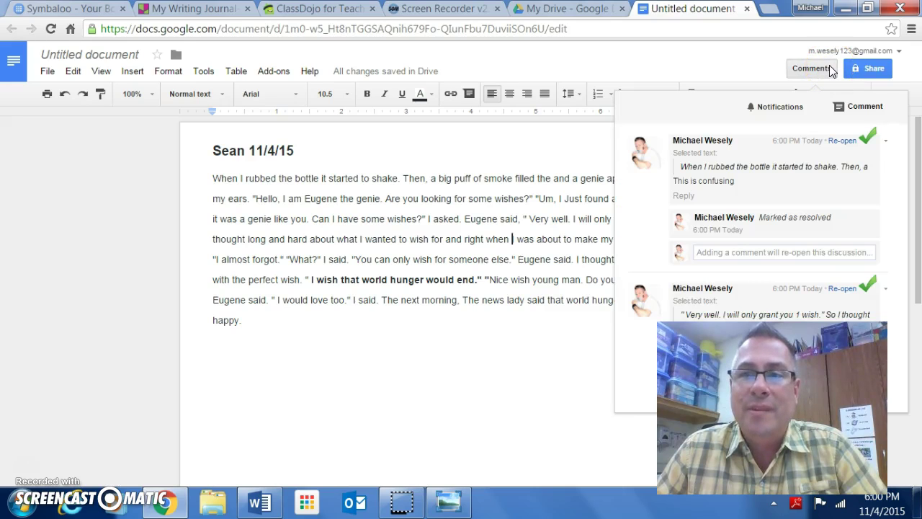
pyautogui.click(831, 69)
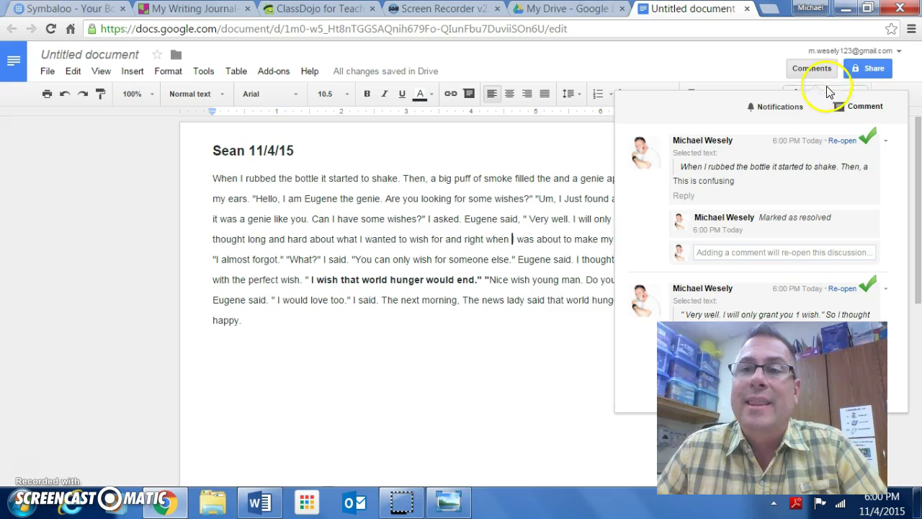
pyautogui.click(842, 142)
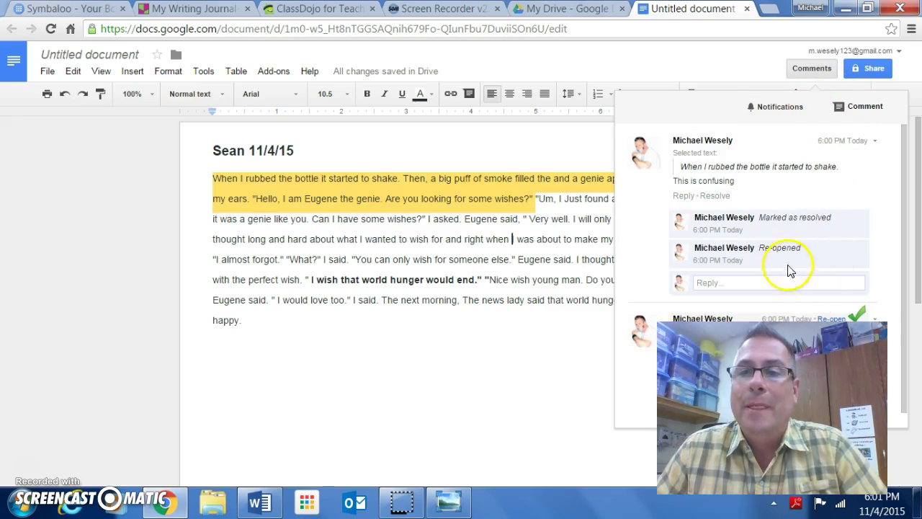
pyautogui.click(611, 348)
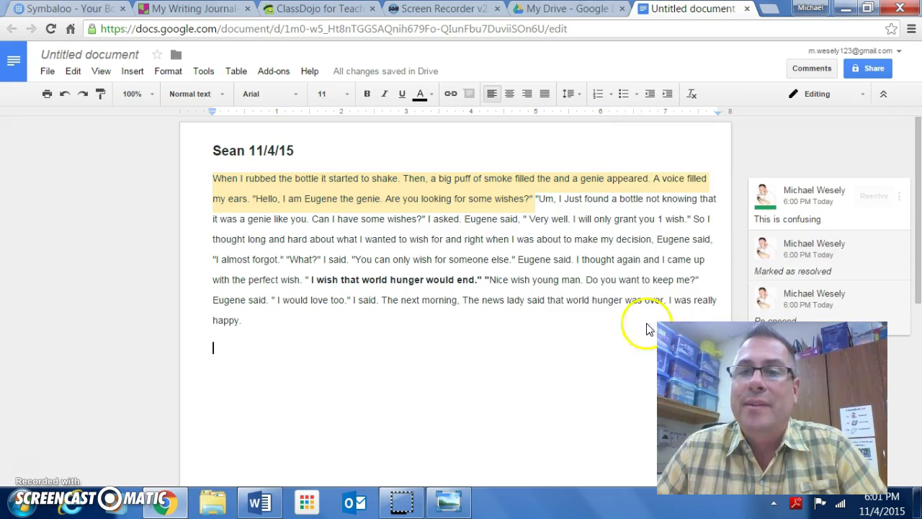
# Close the Google Docs document and Google Drive, and switch back to the Symbaloo page with the students' writing journals
pyautogui.click(748, 9)
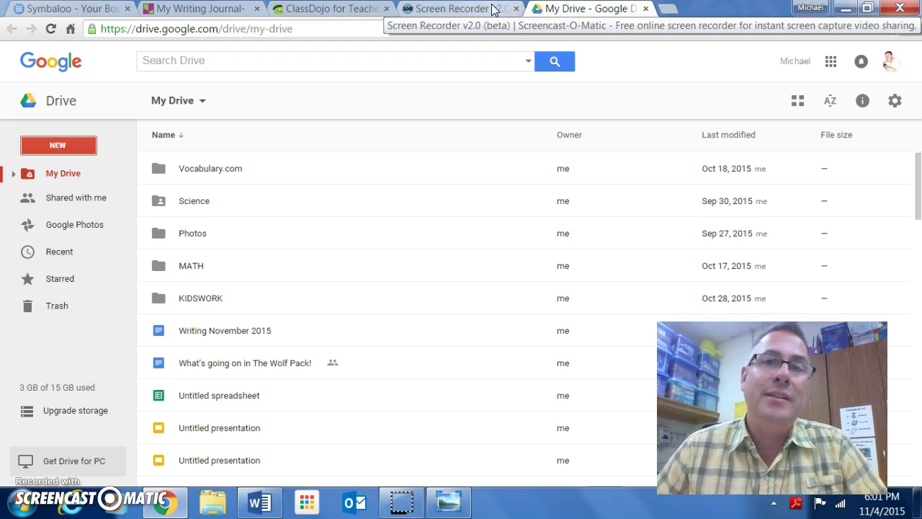
pyautogui.click(645, 9)
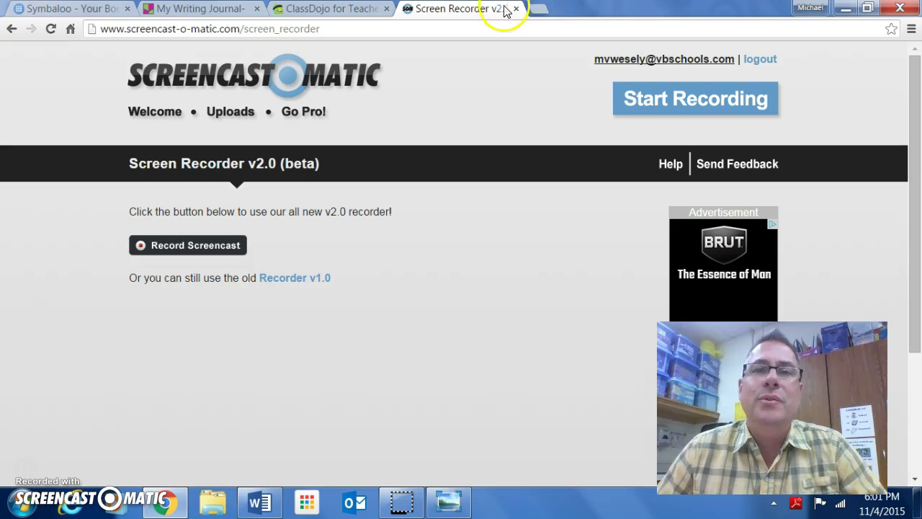
pyautogui.click(306, 10)
pyautogui.click(208, 10)
pyautogui.click(63, 13)
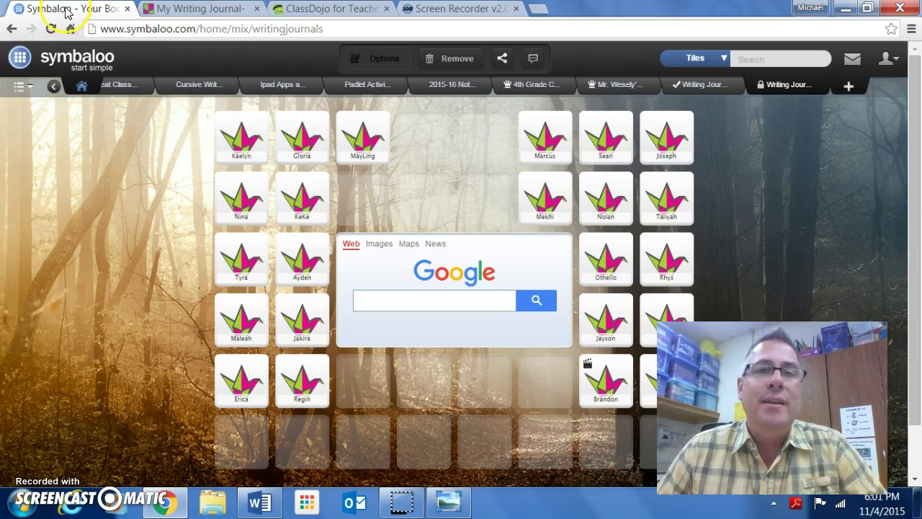
pyautogui.click(610, 144)
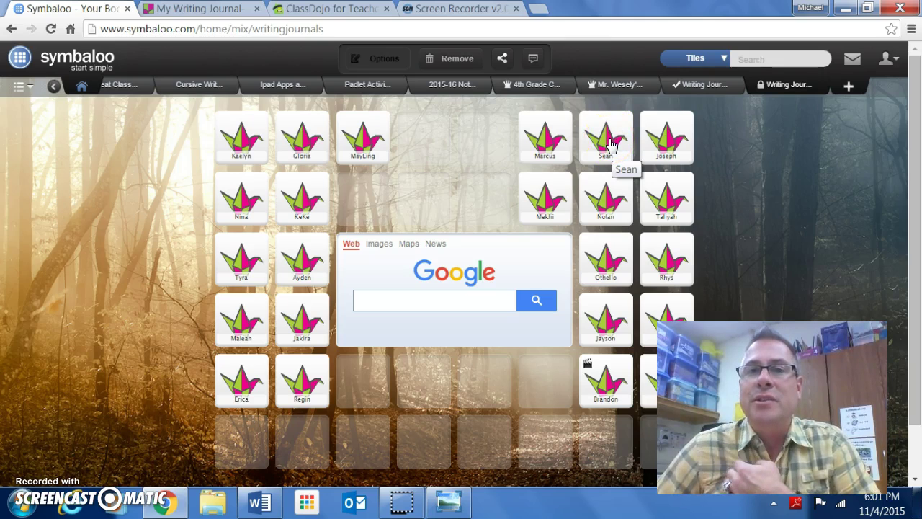